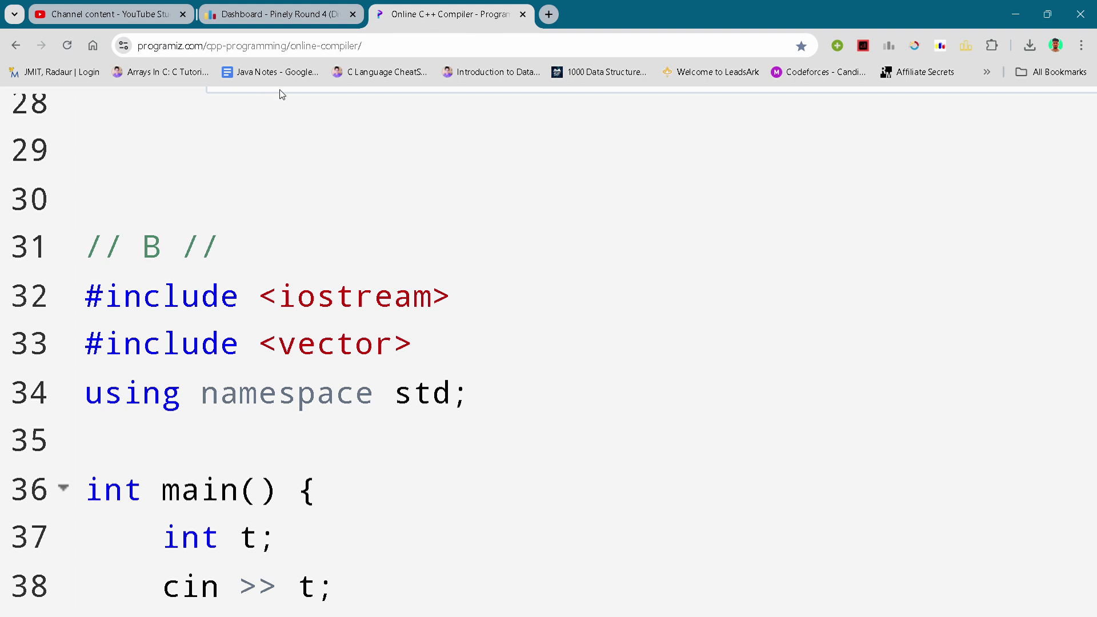
left_click(300, 253)
scroll(300, 253, "down", 2)
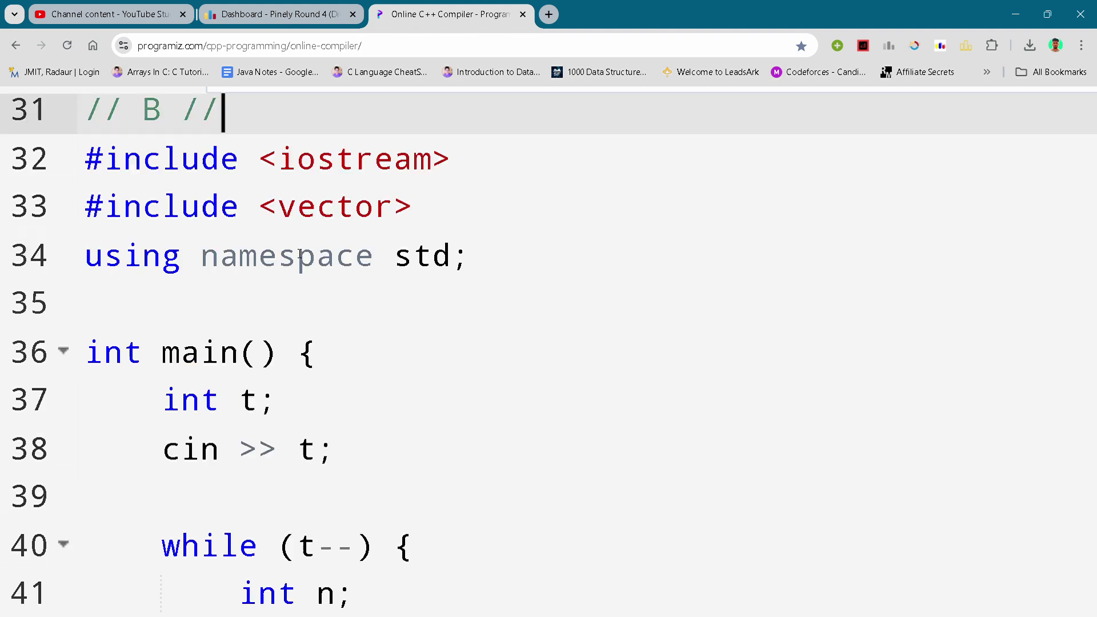
left_click(300, 254)
left_click(299, 295)
scroll(298, 295, "down", 2)
left_click(299, 296)
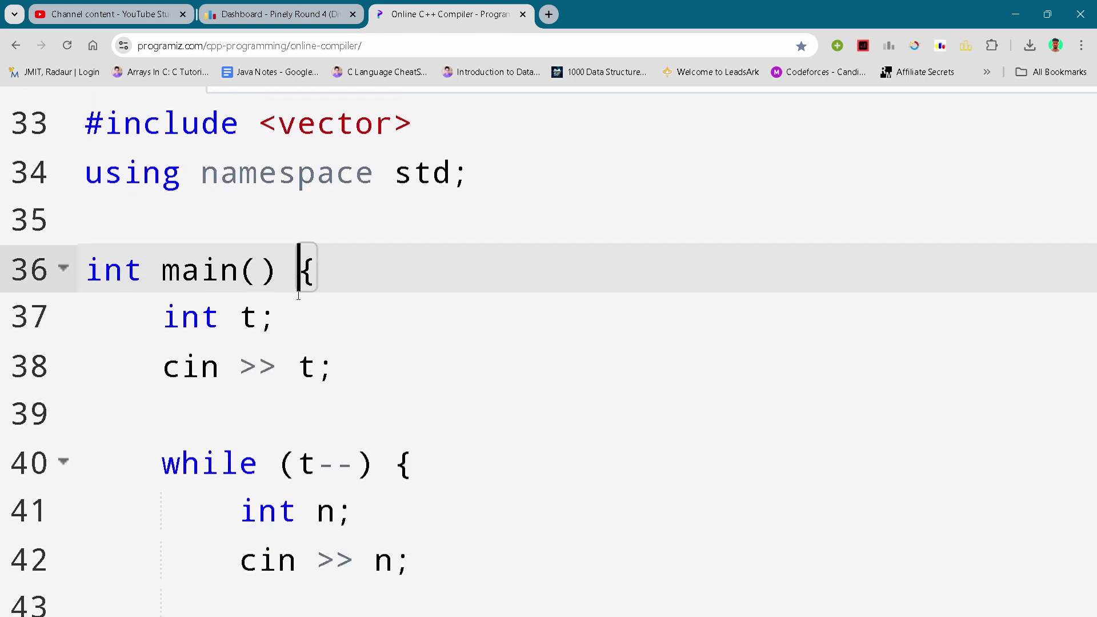
scroll(299, 295, "down", 1)
scroll(299, 295, "down", 2)
left_click(298, 295)
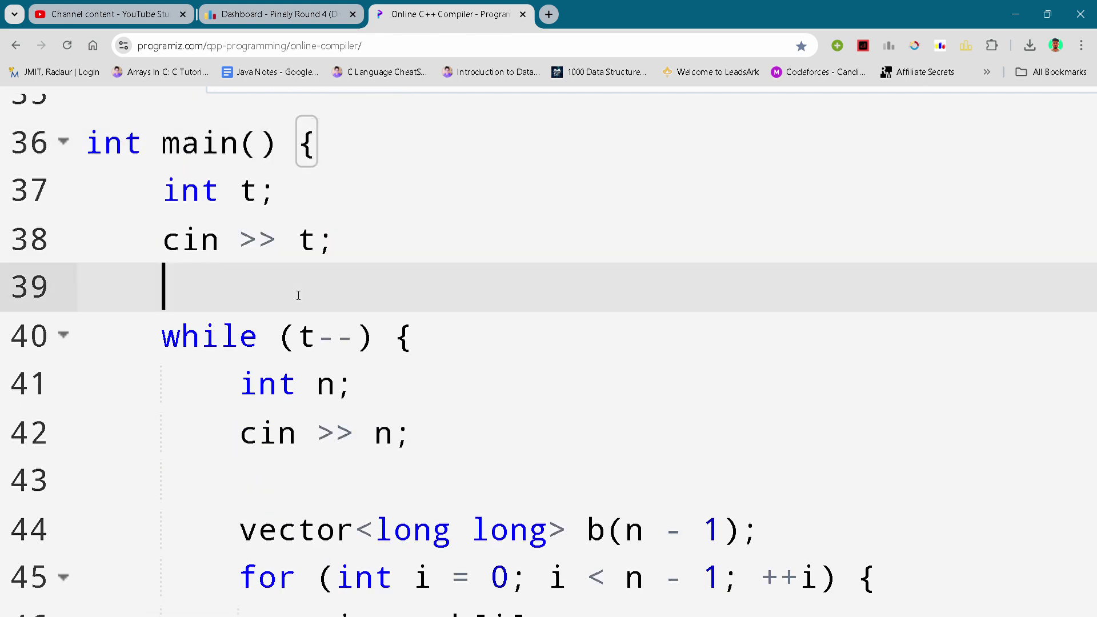
scroll(299, 295, "down", 2)
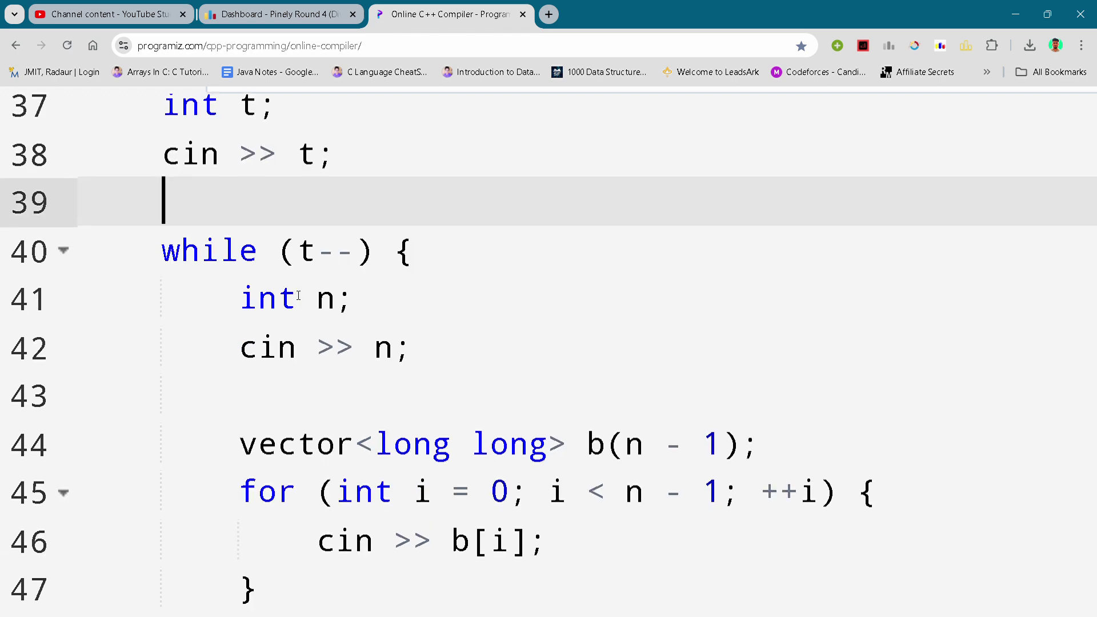
scroll(299, 295, "down", 2)
left_click(289, 331)
scroll(288, 333, "down", 1)
scroll(288, 333, "down", 1)
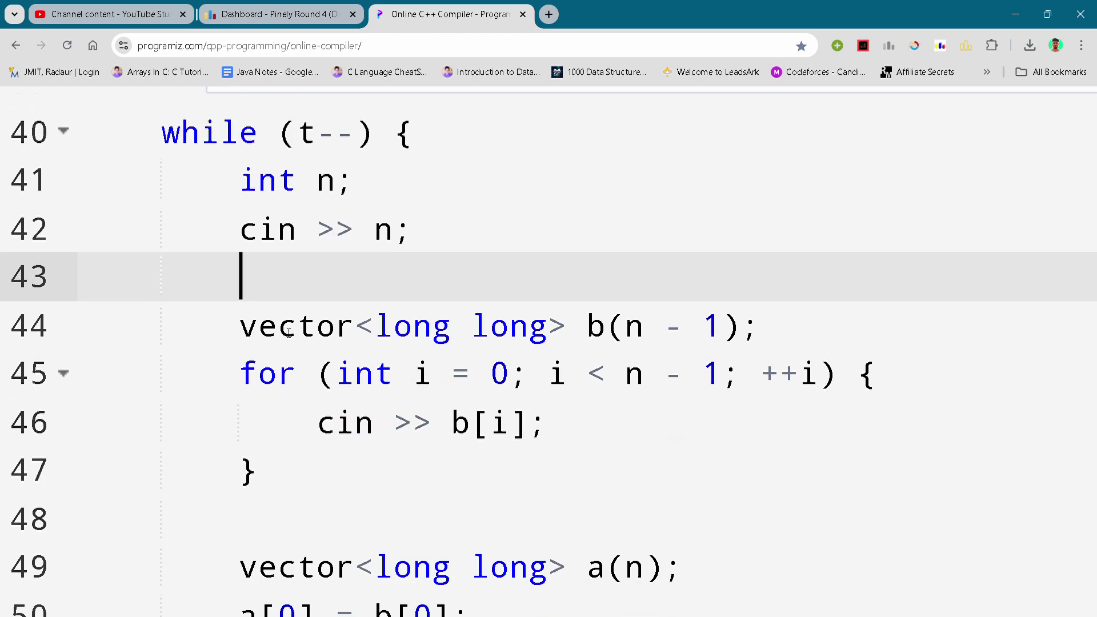
left_click(288, 333)
scroll(288, 333, "down", 2)
left_click(288, 333)
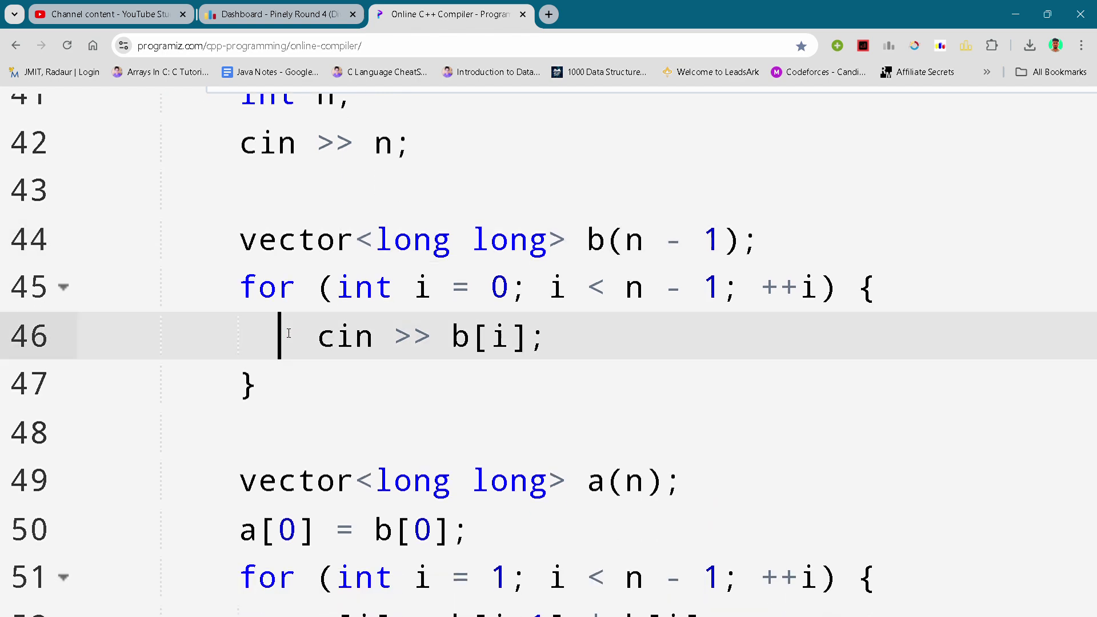
scroll(289, 333, "down", 2)
left_click(289, 333)
scroll(288, 333, "down", 1)
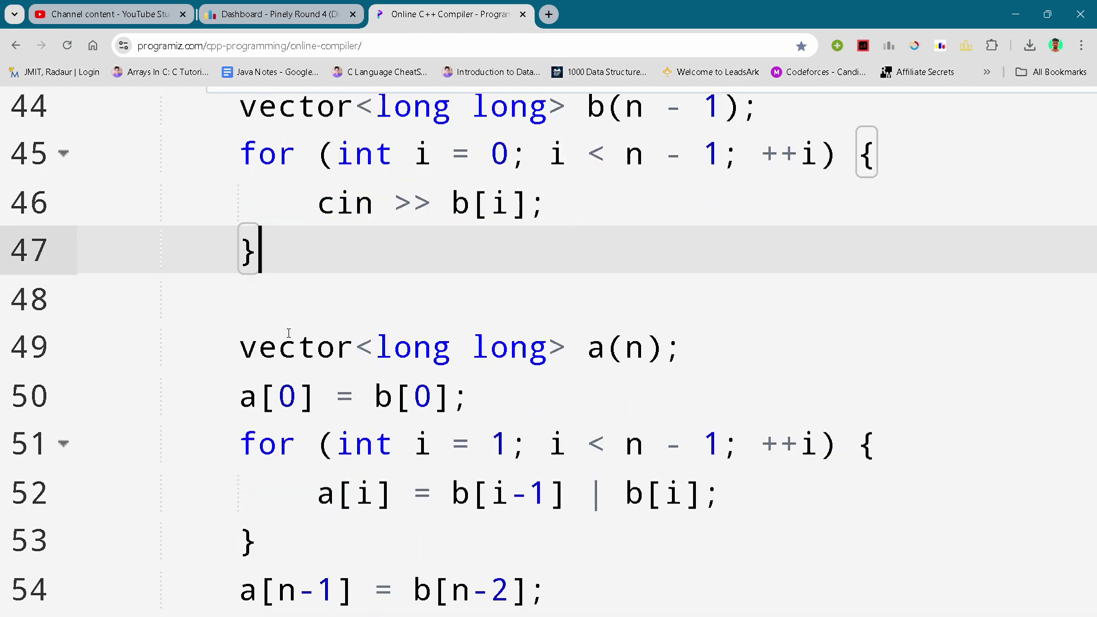
left_click(288, 332)
scroll(289, 333, "down", 1)
scroll(289, 333, "down", 1)
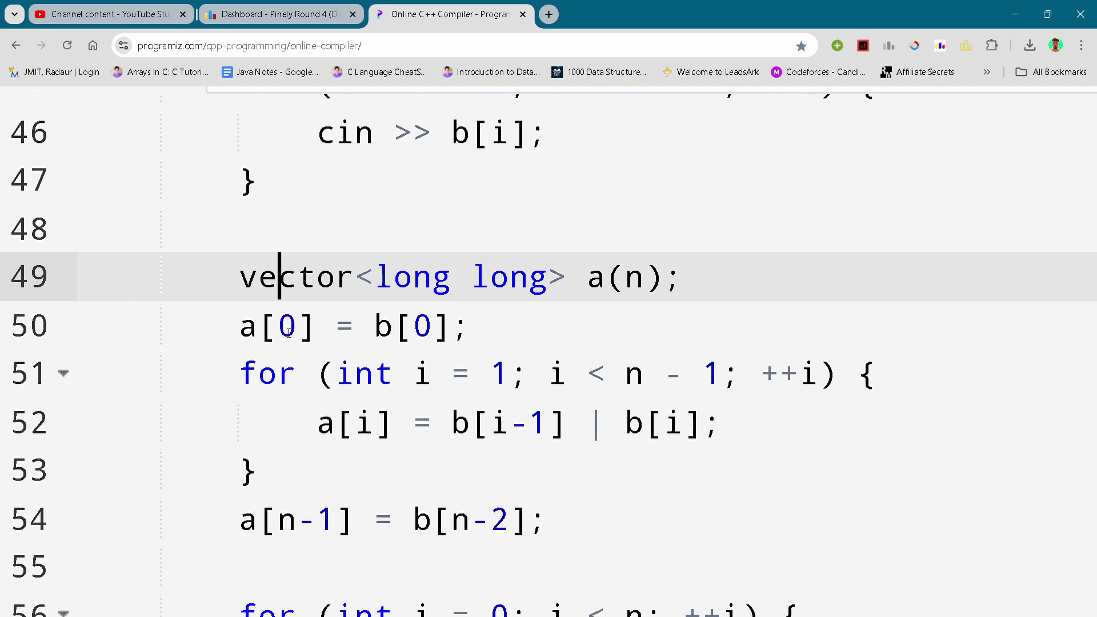
left_click(240, 322)
scroll(240, 316, "down", 1)
left_click(239, 316)
scroll(239, 316, "down", 1)
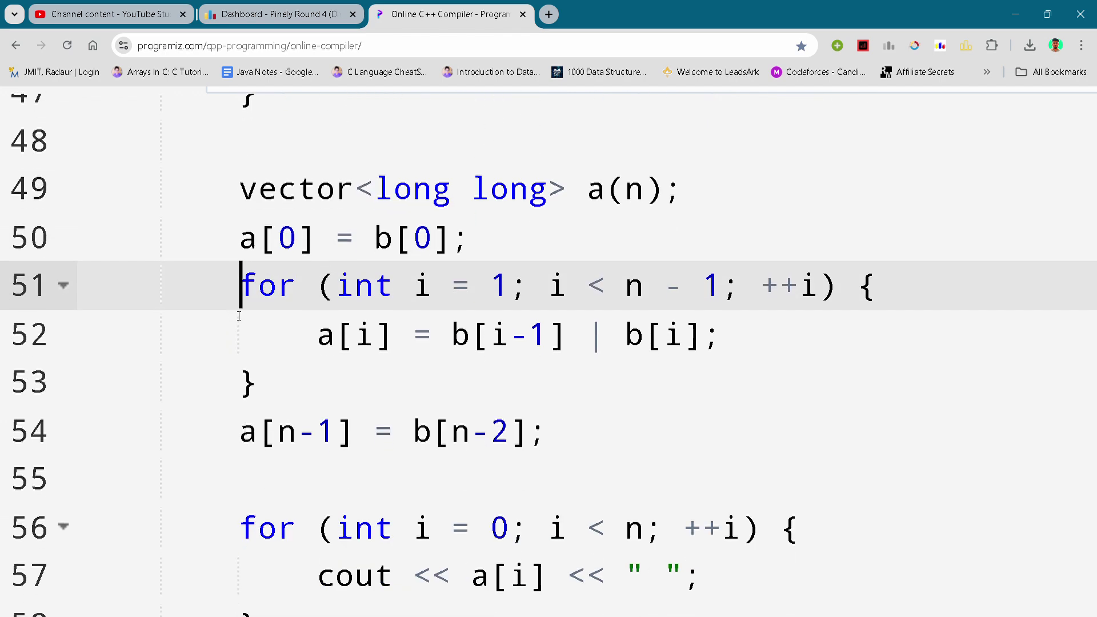
left_click(240, 315)
scroll(238, 315, "down", 1)
scroll(238, 316, "down", 1)
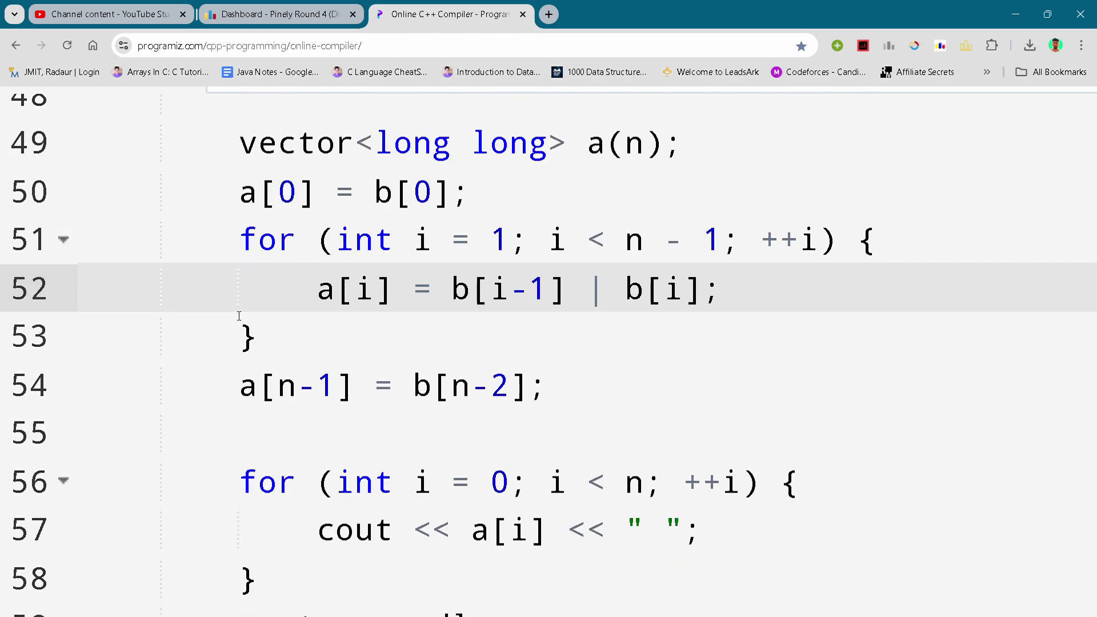
scroll(239, 315, "down", 1)
left_click(240, 317)
scroll(238, 317, "down", 1)
left_click(239, 311)
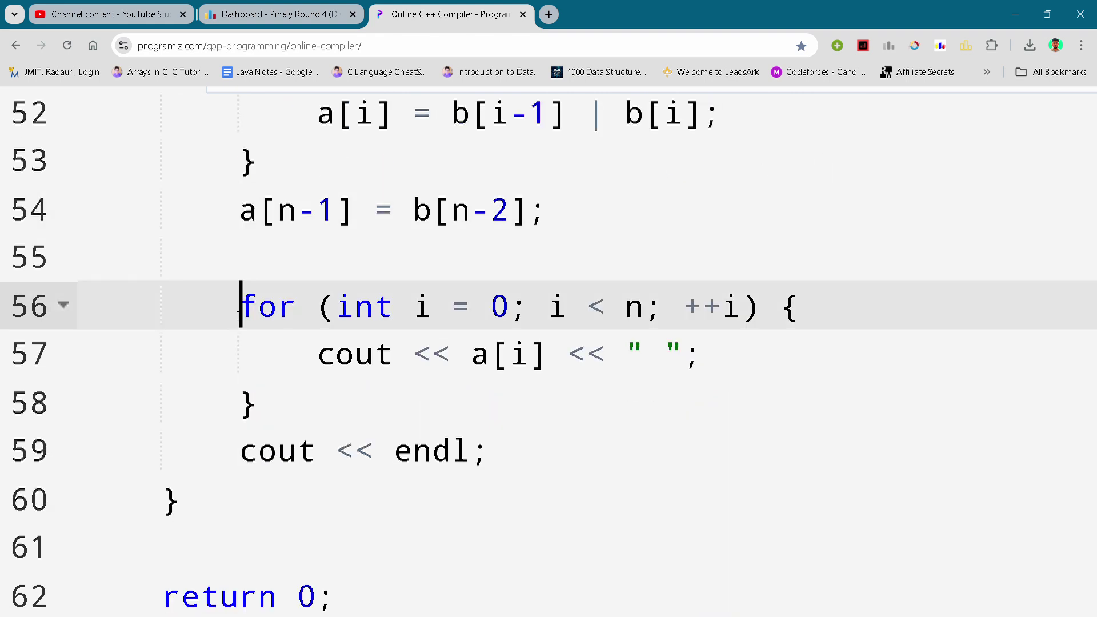
scroll(240, 316, "down", 1)
scroll(240, 315, "down", 1)
left_click(239, 320)
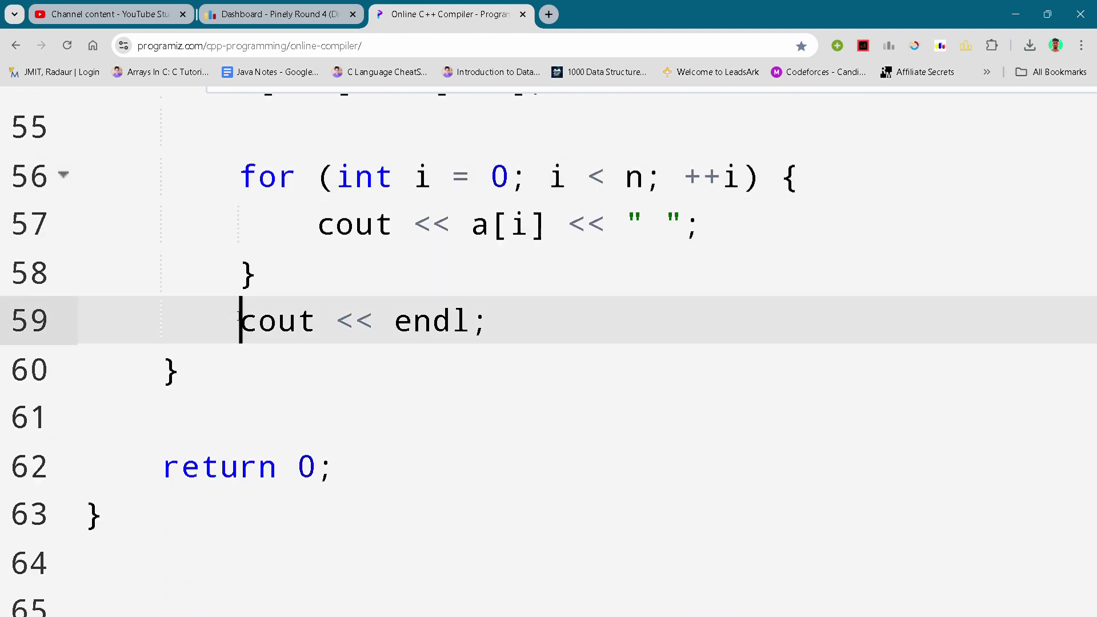
left_click(200, 319)
scroll(199, 319, "down", 1)
left_click(198, 319)
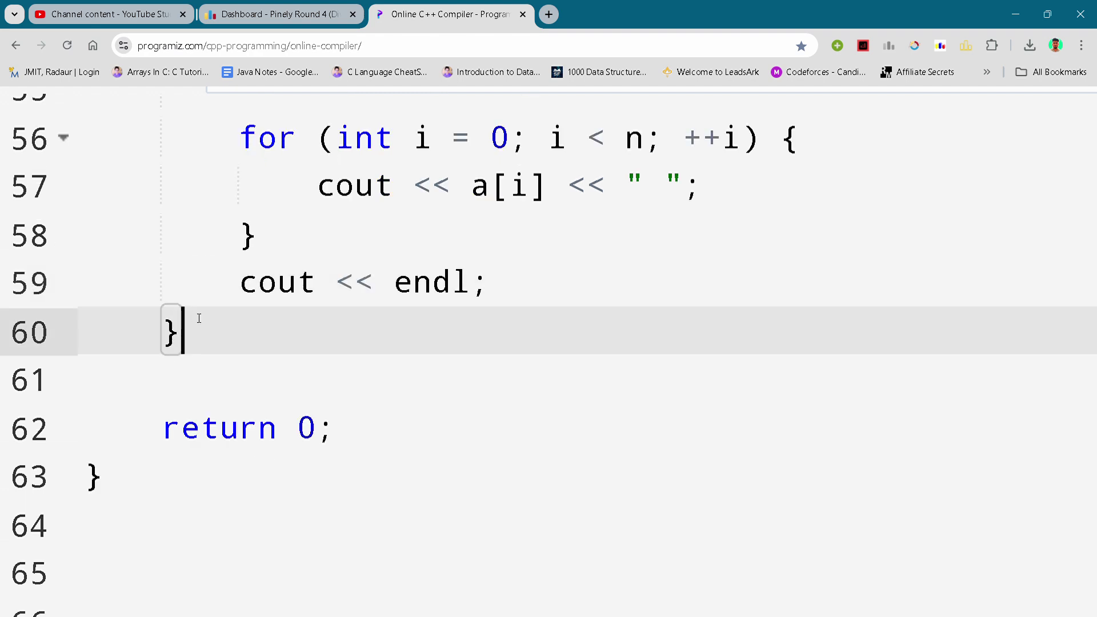
left_click(200, 429)
left_click(194, 475)
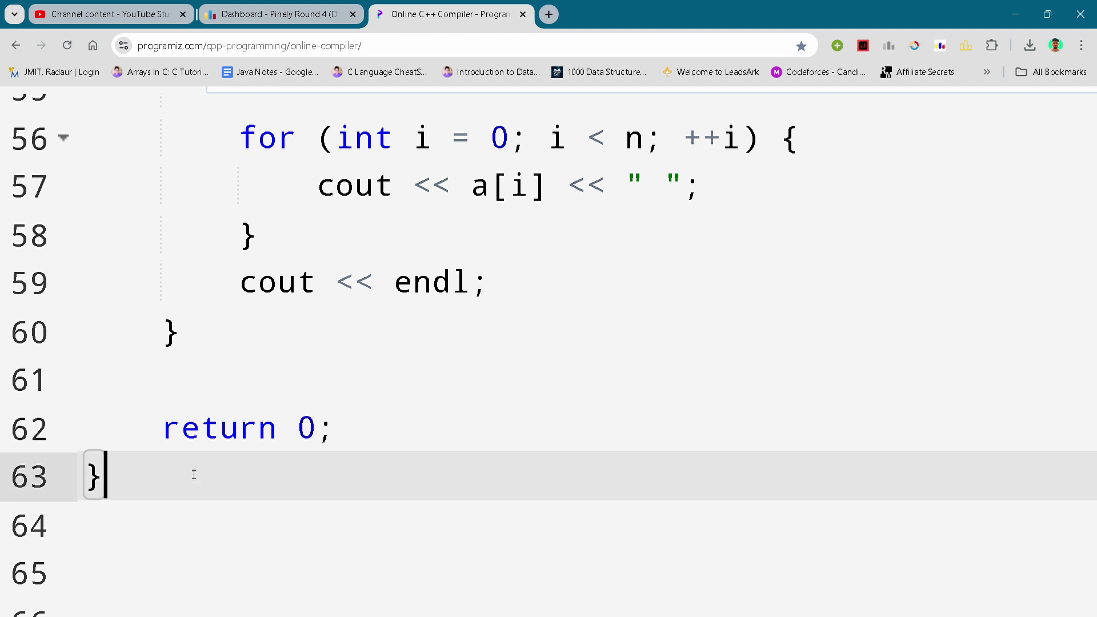
scroll(399, 283, "up", 2)
scroll(421, 294, "down", 1)
left_click(569, 242)
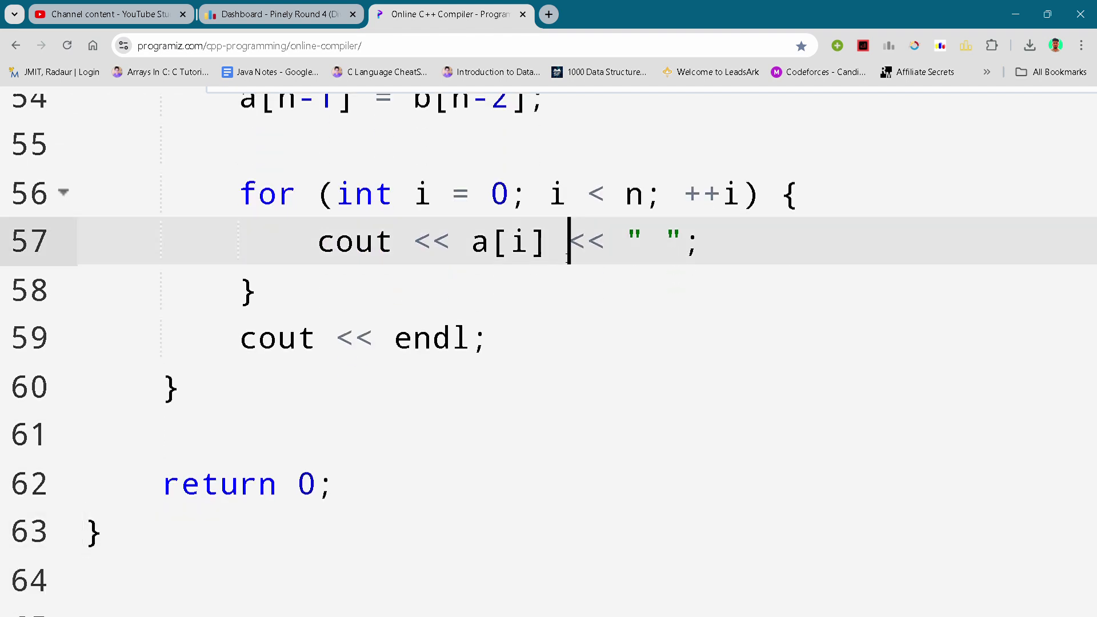